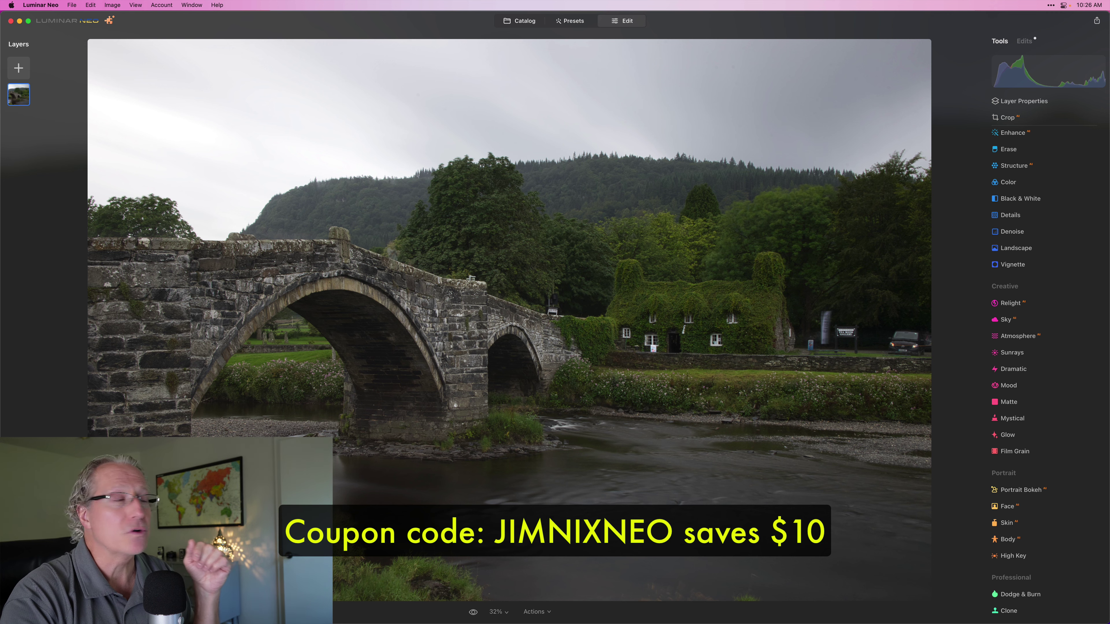
# - Look over the Luminar Neo app menu and close it without choosing anything
pyautogui.click(204, 27)
pyautogui.click(49, 5)
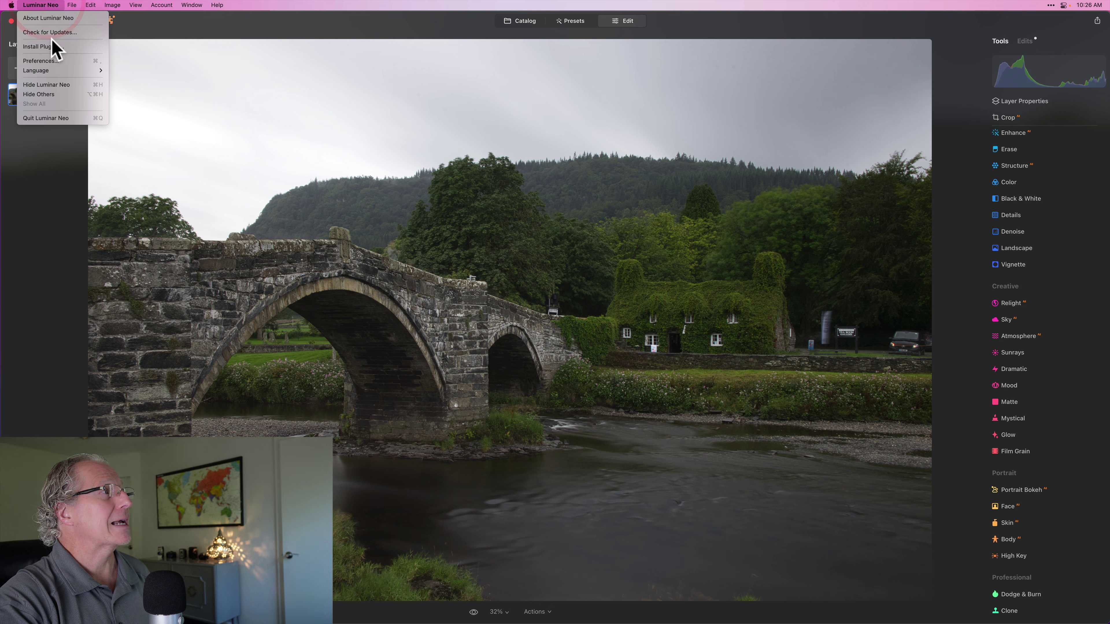
pyautogui.click(200, 31)
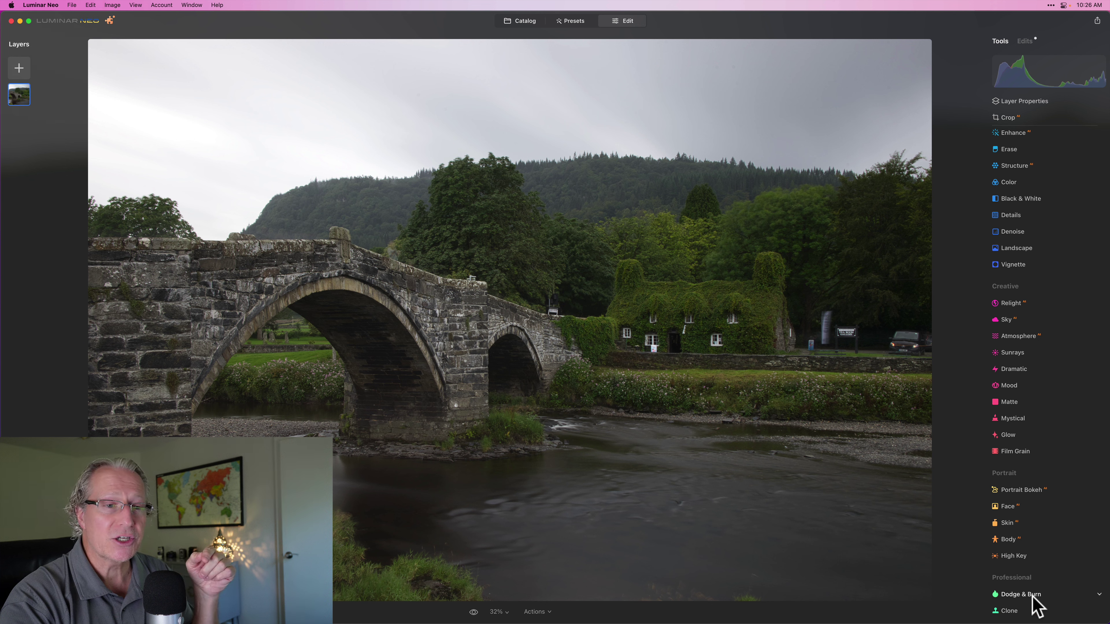
# - Open the Clone tool on the bridge photo, with size, softness and strength at 100
pyautogui.click(1017, 610)
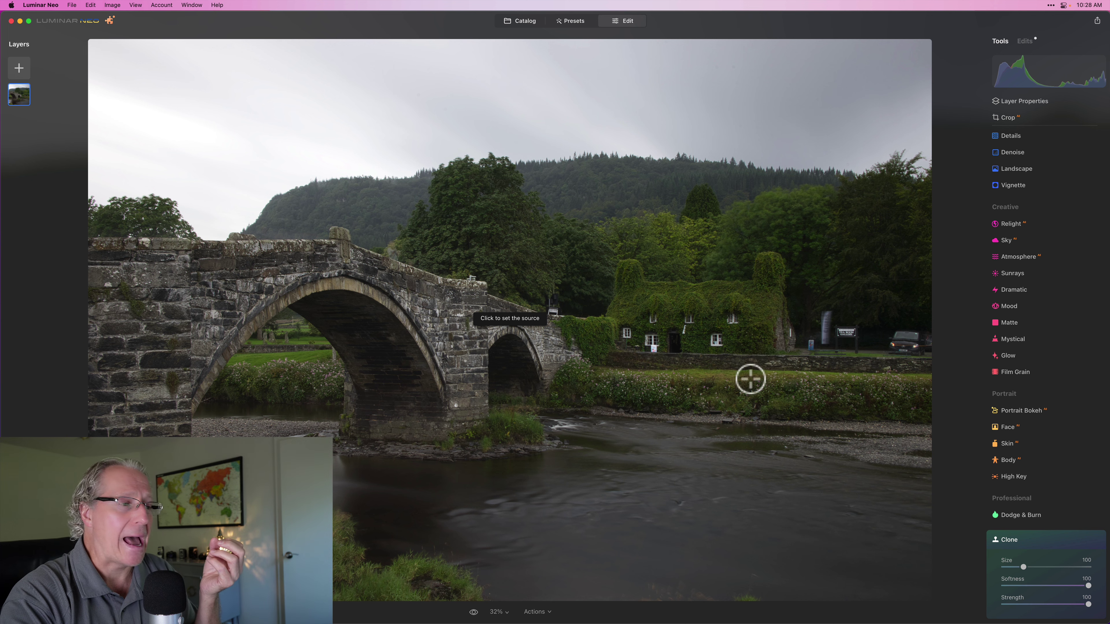
# - Zoom the photo to 50% and scroll right to the cottage and roadside signs
pyautogui.click(494, 612)
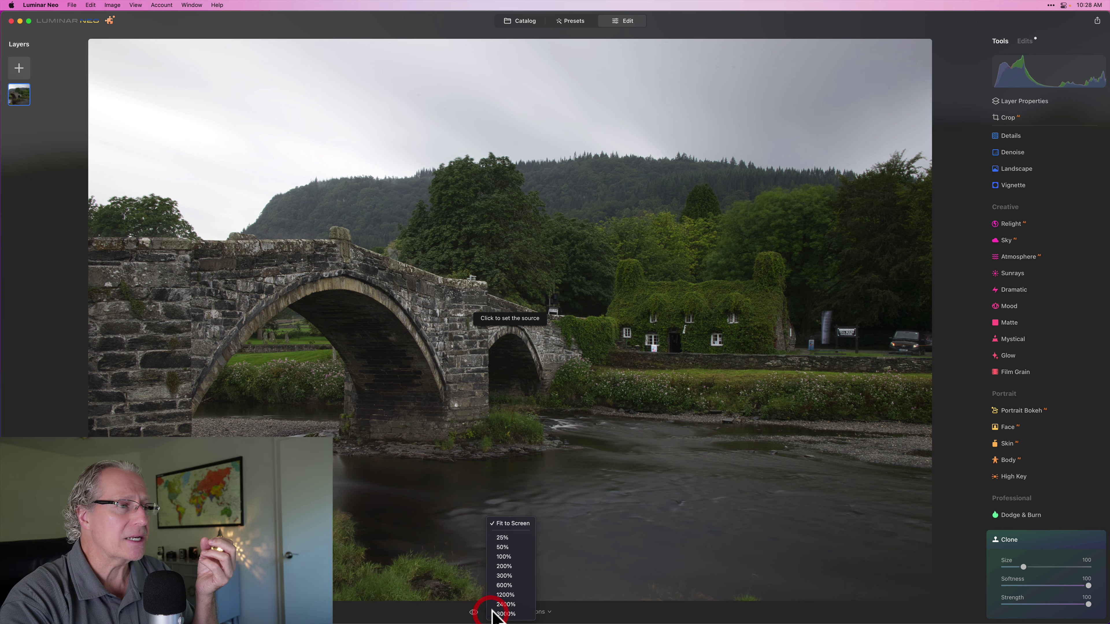
pyautogui.click(519, 547)
pyautogui.hscroll(5, 904, 342)
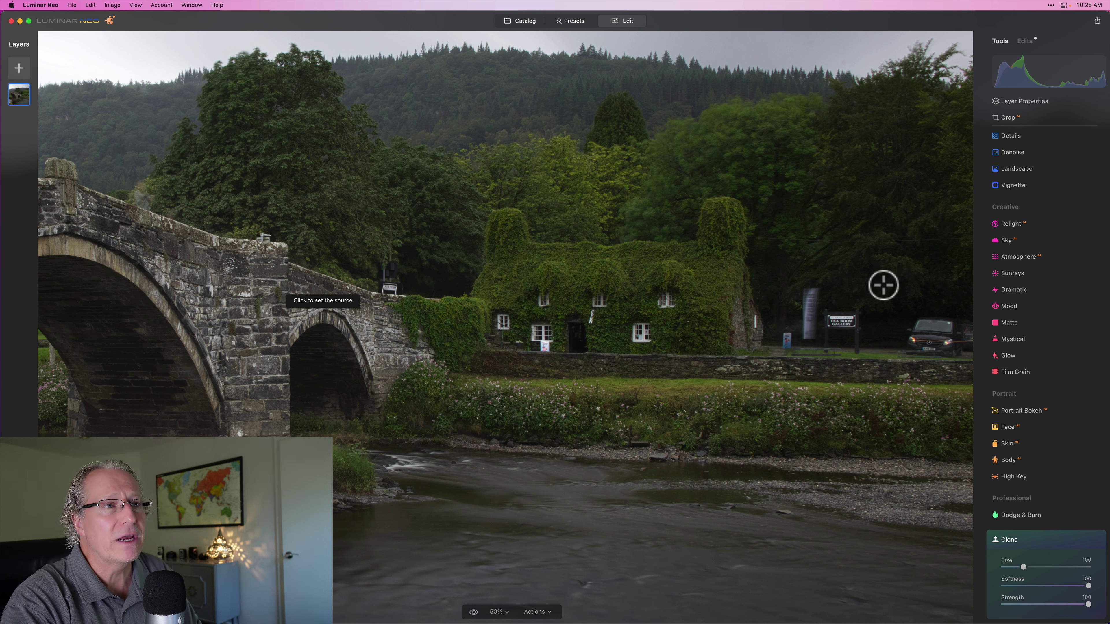
# - Set the clone source in the dark trees right of the cottage and shrink the brush to 28
pyautogui.click(883, 285)
pyautogui.click(885, 287)
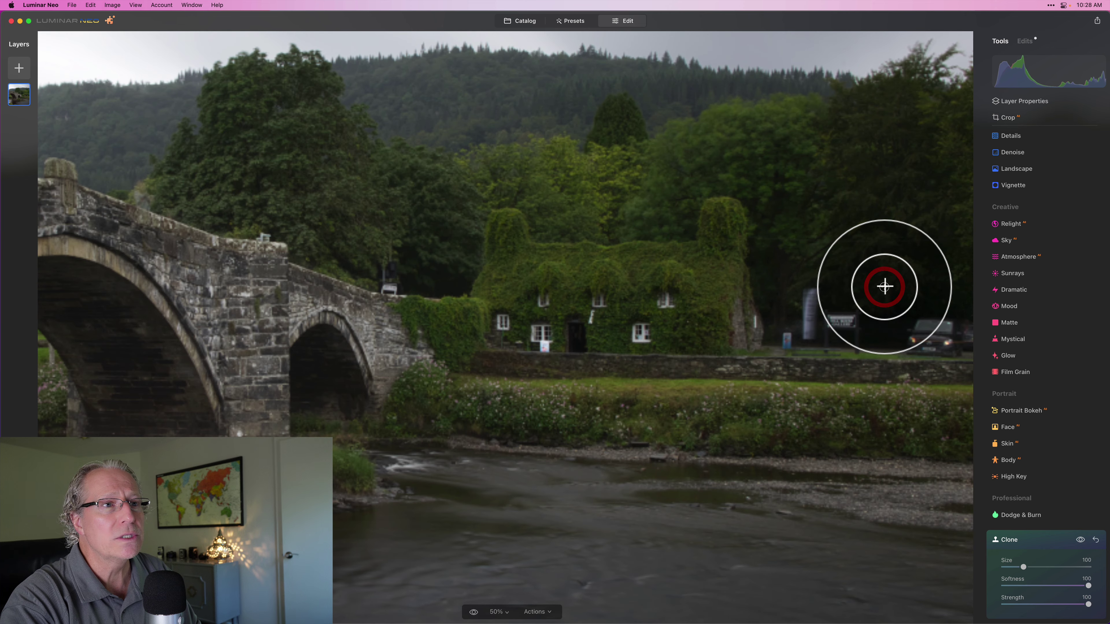
pyautogui.press('[')
pyautogui.press('[')
pyautogui.press('[')
pyautogui.press('[')
pyautogui.press('[')
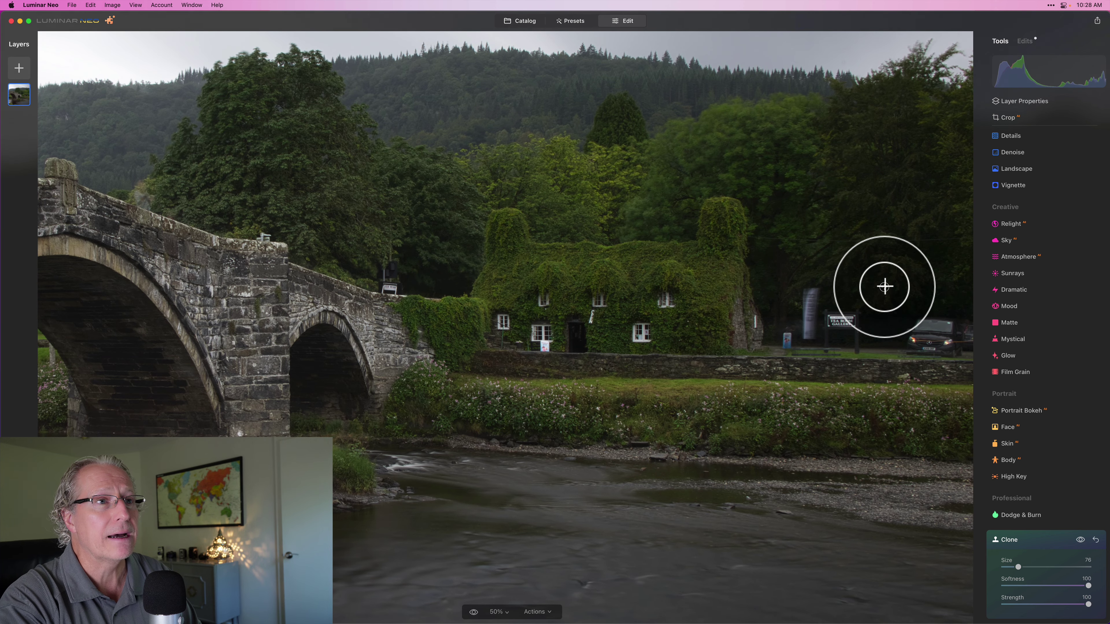
pyautogui.press('[')
pyautogui.press('[')
pyautogui.press('[')
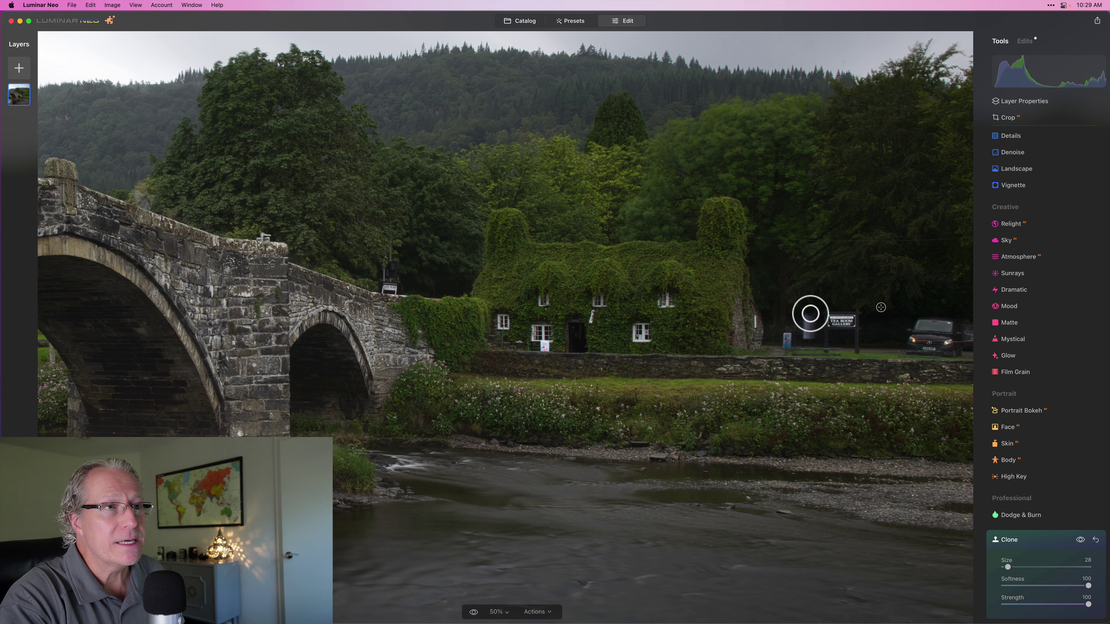
# - Clone over the tall grey banner and its base beside the Tea Room sign
pyautogui.moveTo(810, 314); pyautogui.dragTo(810, 326)
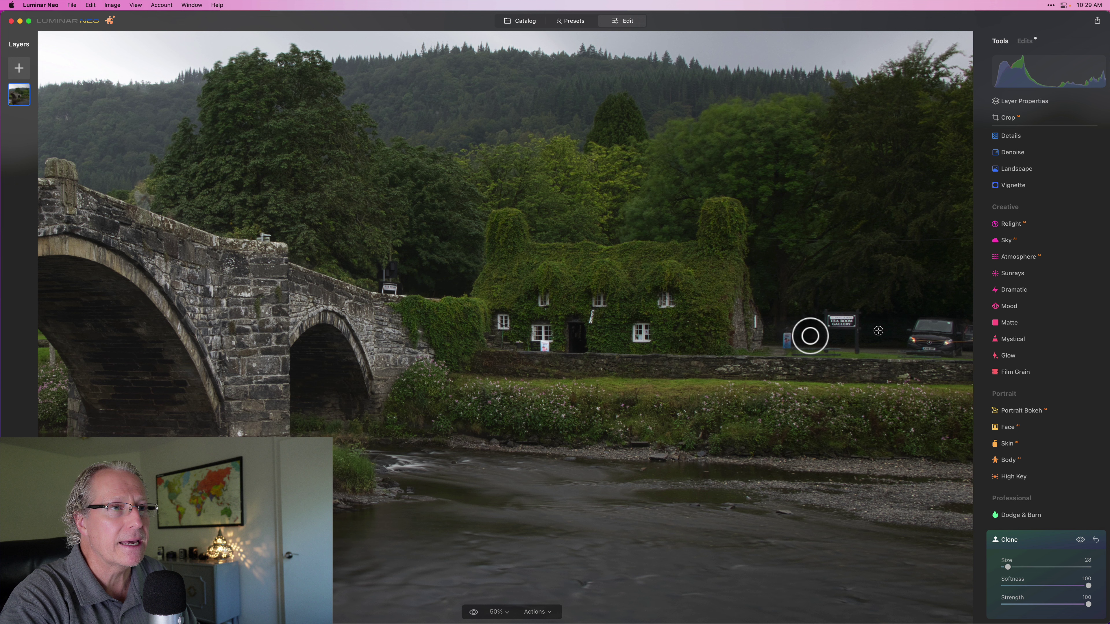
pyautogui.click(809, 336)
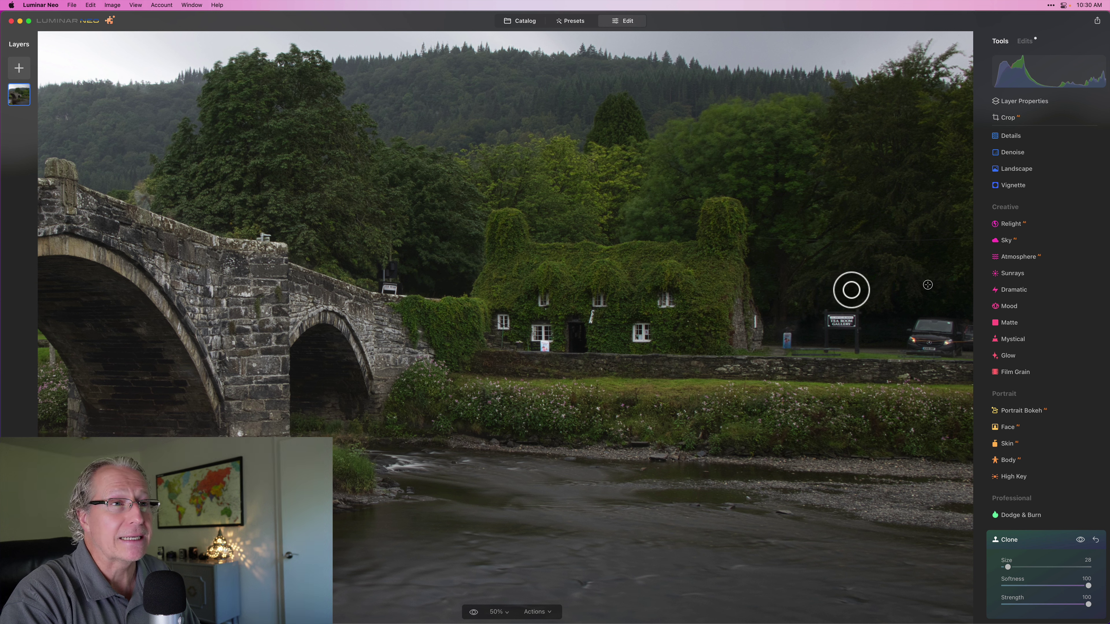
# - Pick a new clone source near the sign and dab clone texture over the Tea Room sign board
pyautogui.keyDown('alt'); pyautogui.click(852, 290); pyautogui.keyUp('alt')
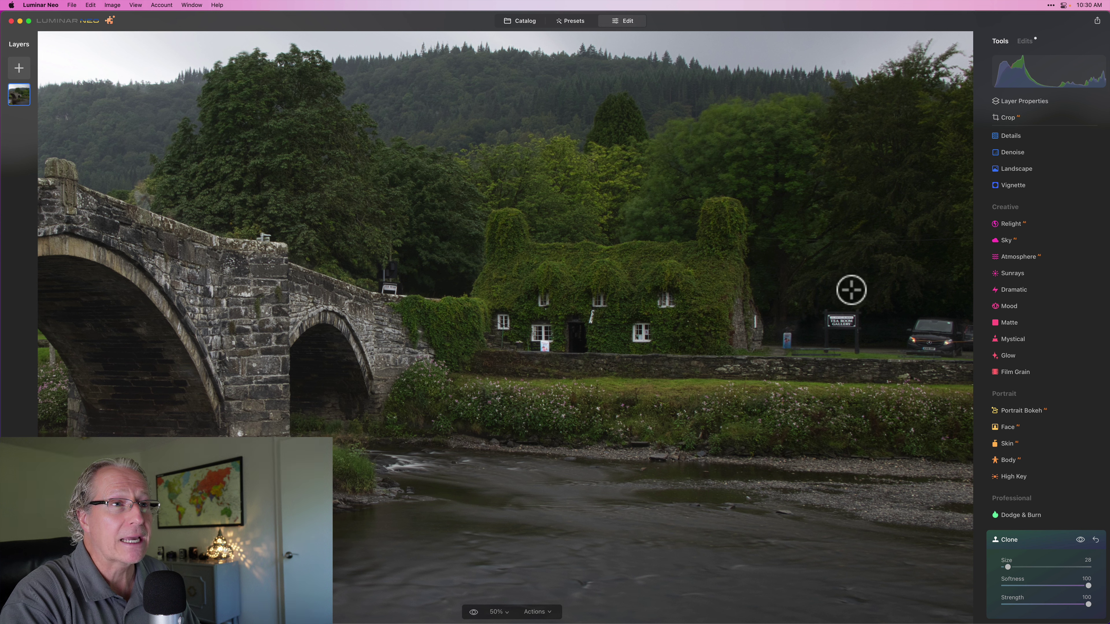
pyautogui.keyDown('alt'); pyautogui.click(810, 302); pyautogui.keyUp('alt')
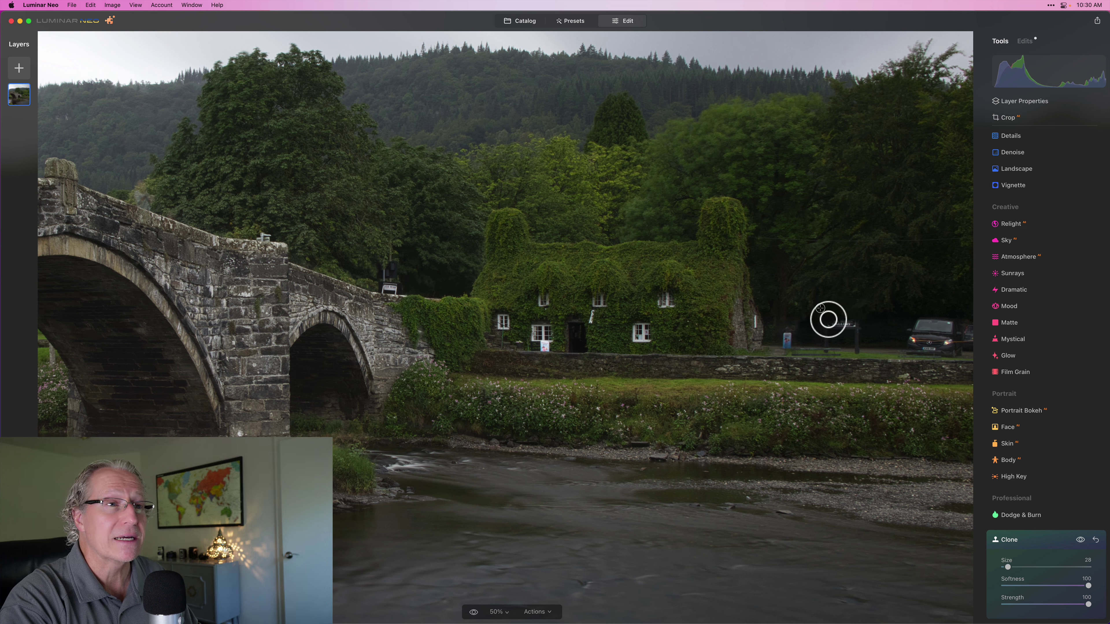
pyautogui.click(833, 319)
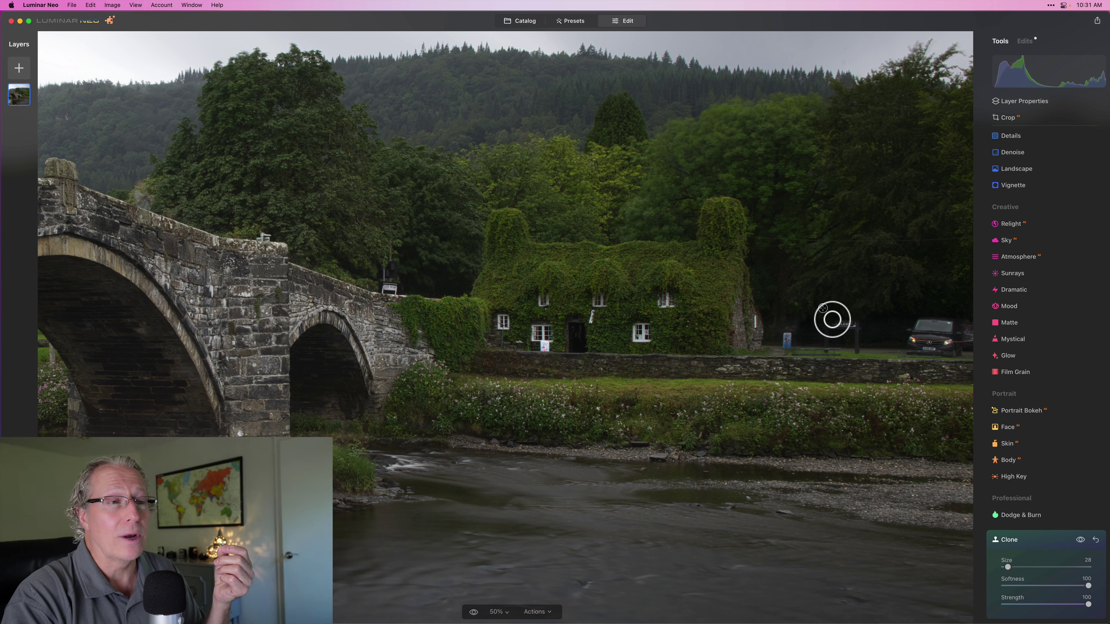
# - Set a new clone source point and clone out the remaining sign post
pyautogui.press('alt')
pyautogui.keyDown('alt'); pyautogui.click(842, 288); pyautogui.keyUp('alt')
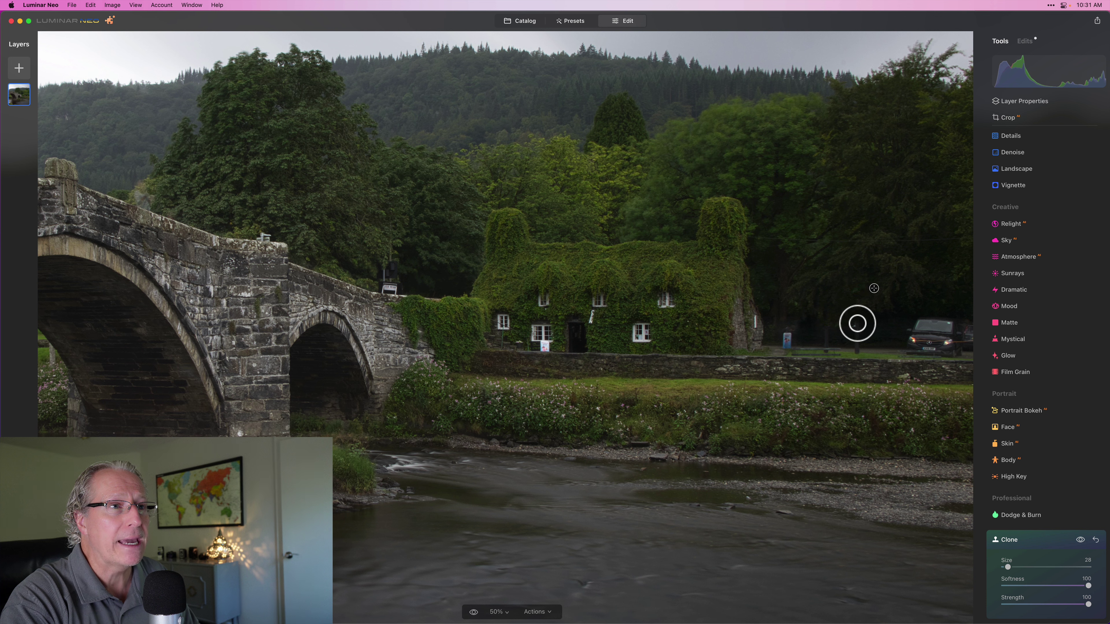
pyautogui.keyDown('alt'); pyautogui.click(872, 327); pyautogui.keyUp('alt')
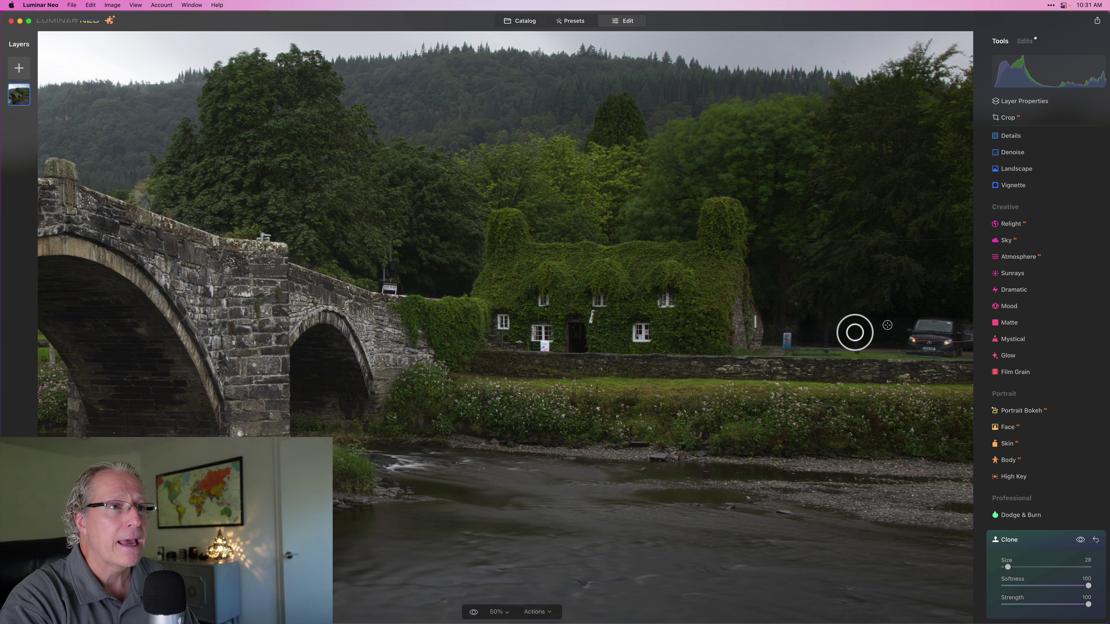
pyautogui.click(857, 340)
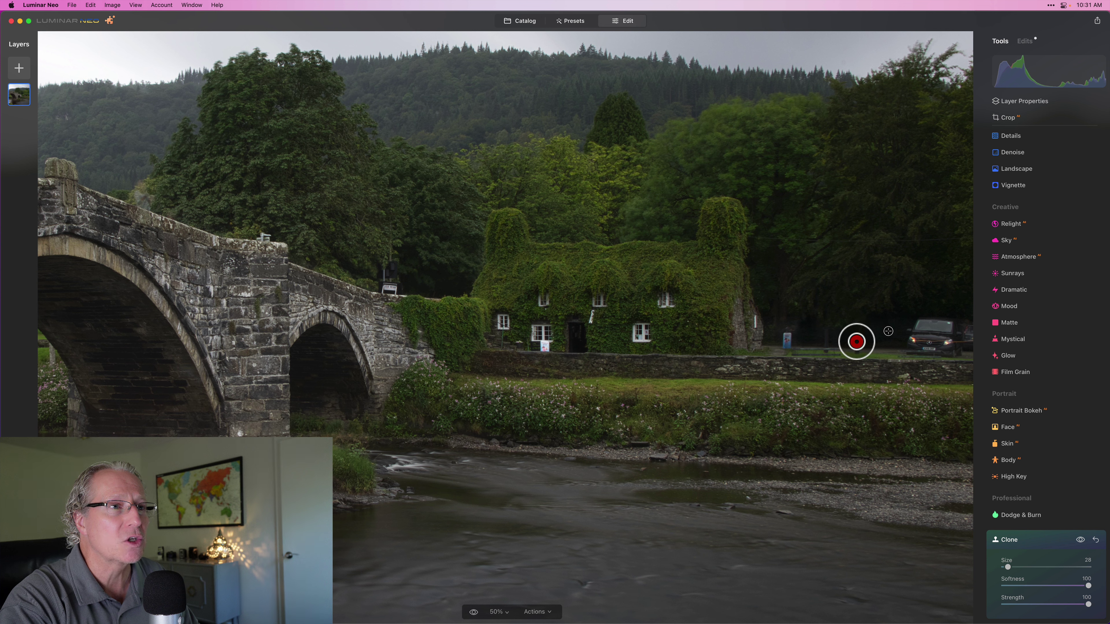
# - Pick a fresh source spot and clone away the parked car
pyautogui.click(850, 319)
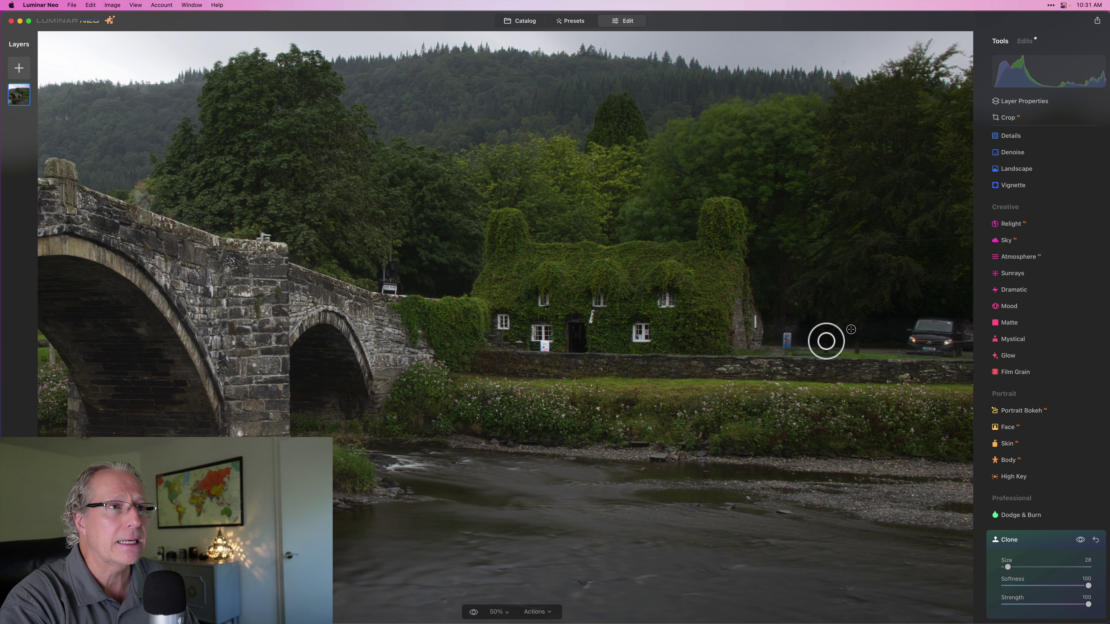
pyautogui.click(826, 339)
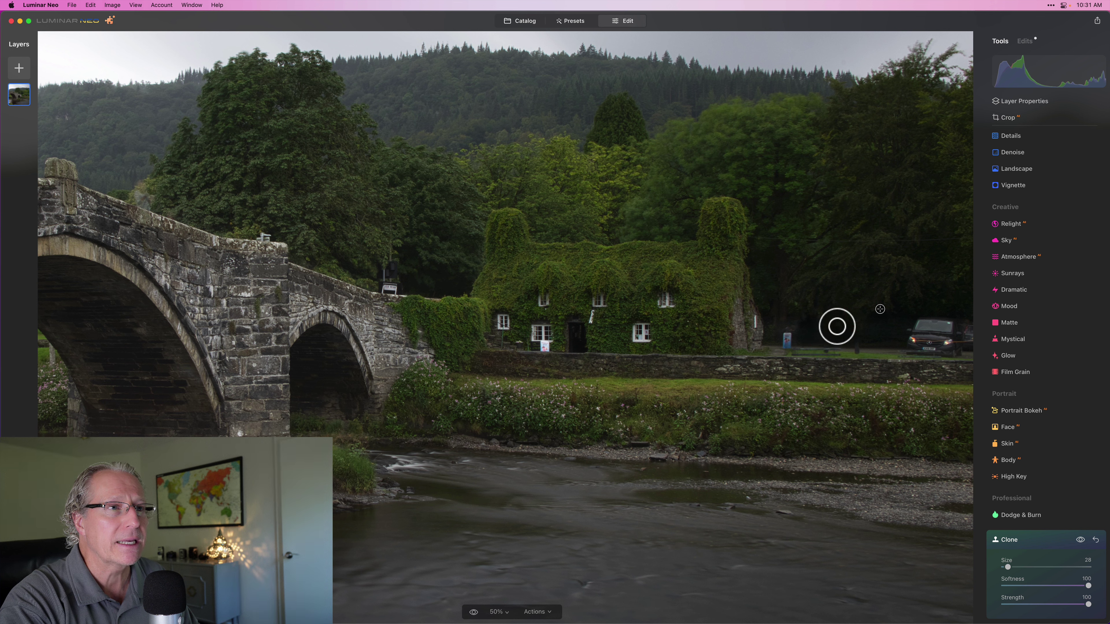
pyautogui.click(834, 328)
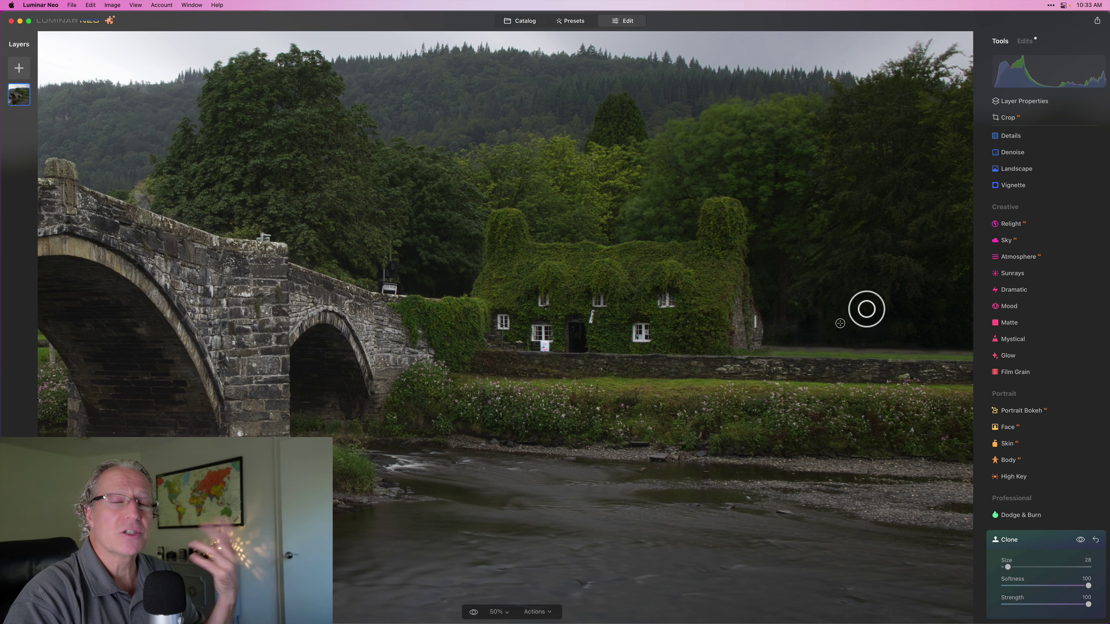
# - Hide the Clone edits to compare with the original photo, then show them again
pyautogui.click(1080, 540)
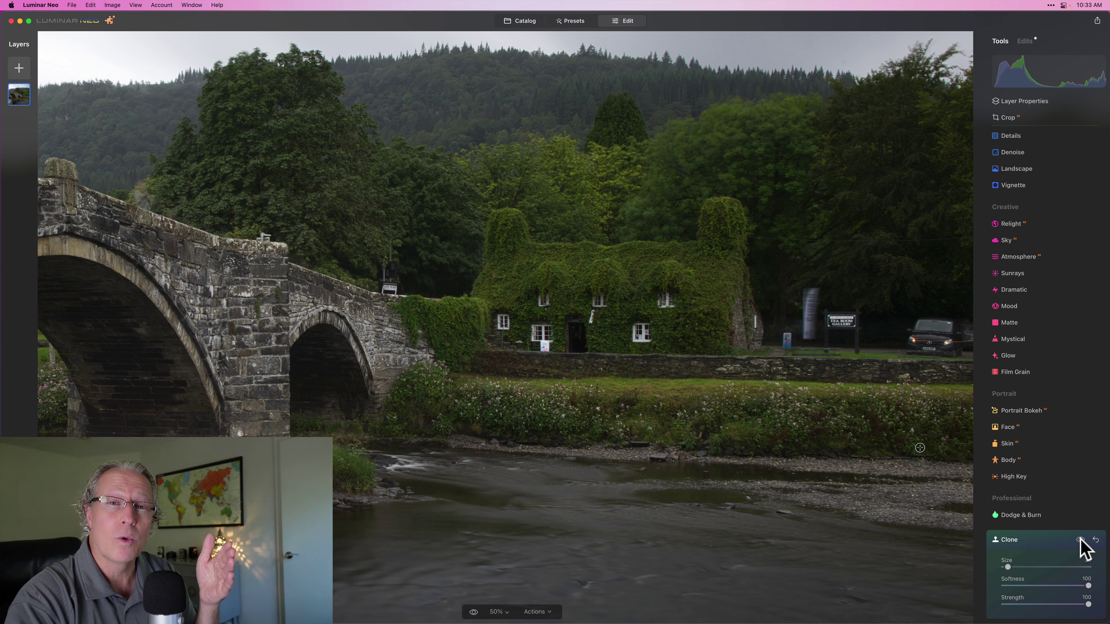
pyautogui.click(1080, 541)
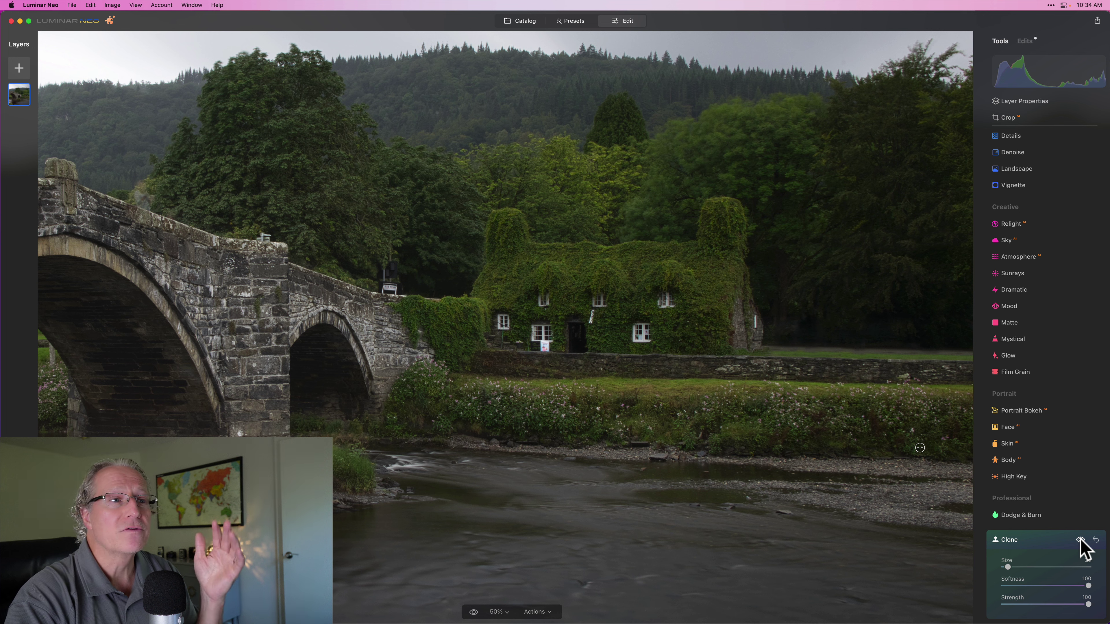